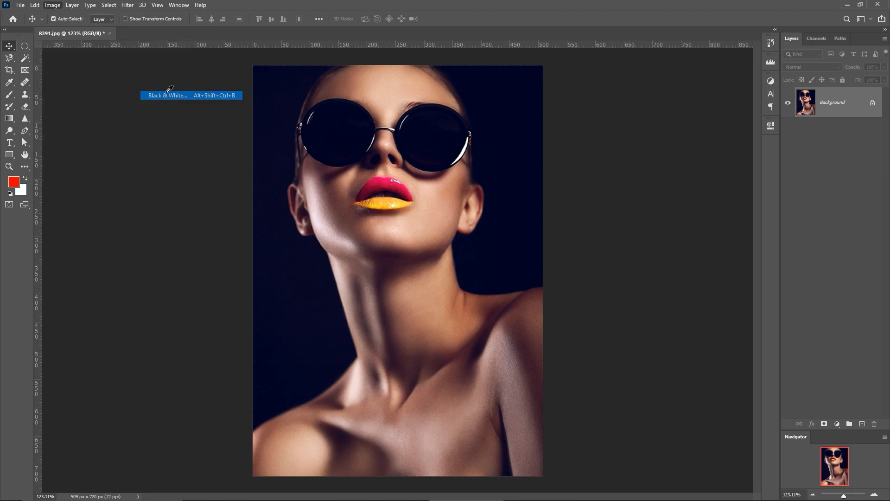
# Step: Convert the portrait to monochrome with the Black & White adjustment
pyautogui.moveTo(584, 169); pyautogui.dragTo(568, 164)
pyautogui.click(680, 134)
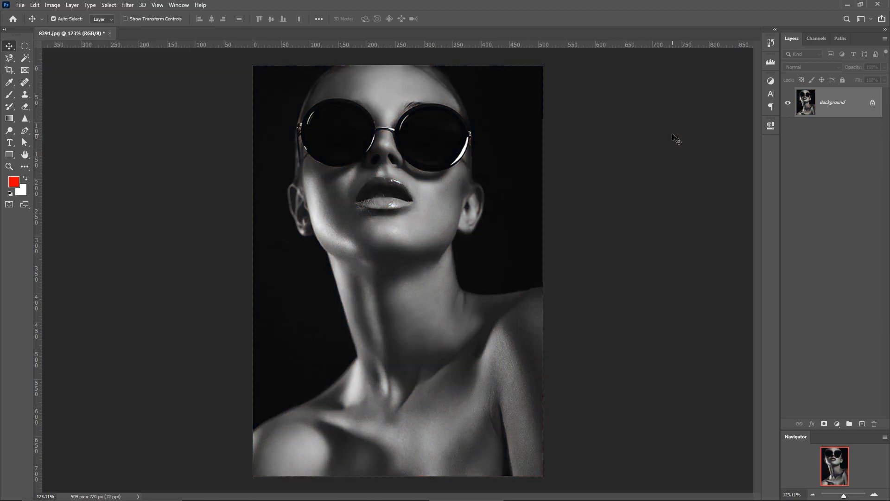
# Step: Boost the contrast with an S-shaped Curves adjustment, placing points at input 199, output 224 and input 113, output 93
pyautogui.click(53, 5)
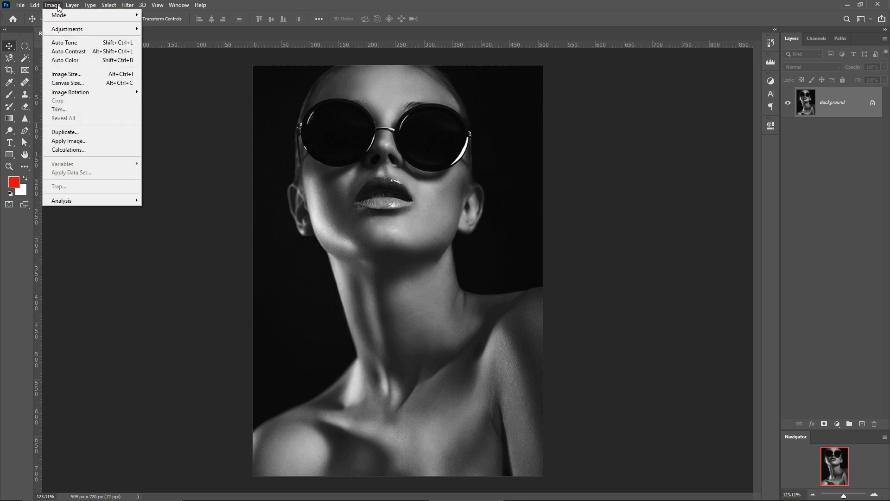
pyautogui.moveTo(92, 31)
pyautogui.click(167, 46)
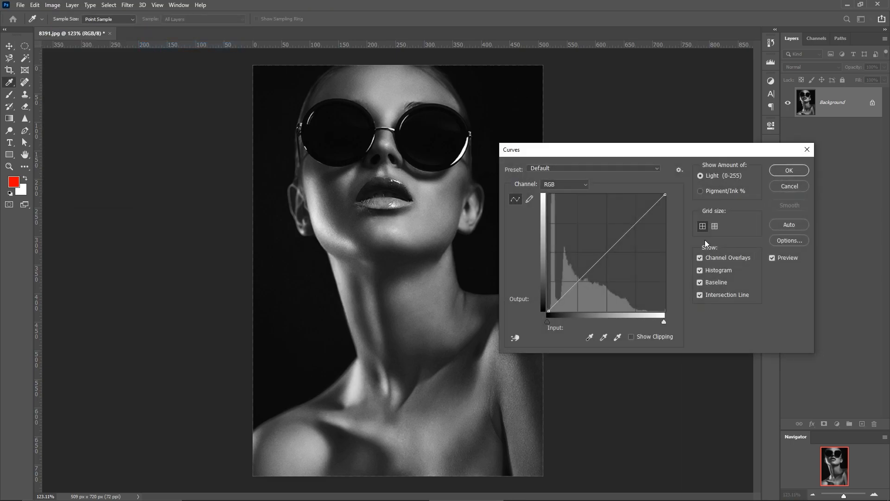
pyautogui.moveTo(644, 212); pyautogui.dragTo(639, 208)
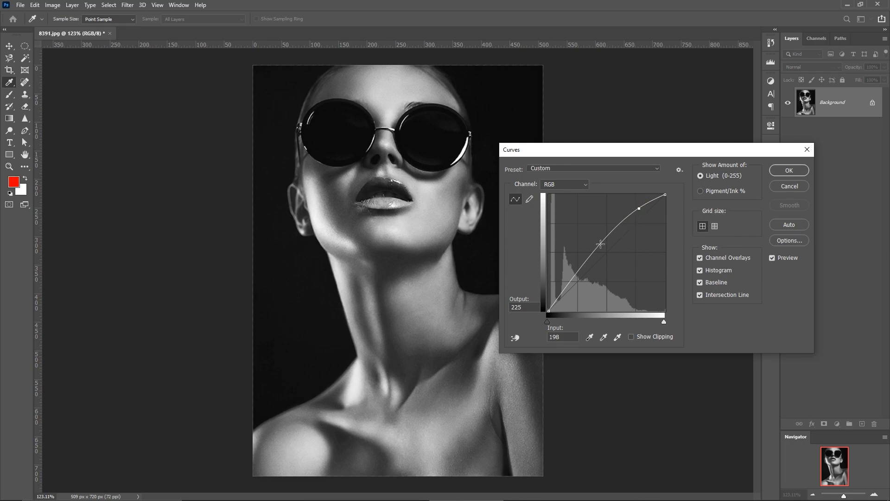
pyautogui.click(598, 254)
pyautogui.moveTo(598, 259); pyautogui.dragTo(600, 268)
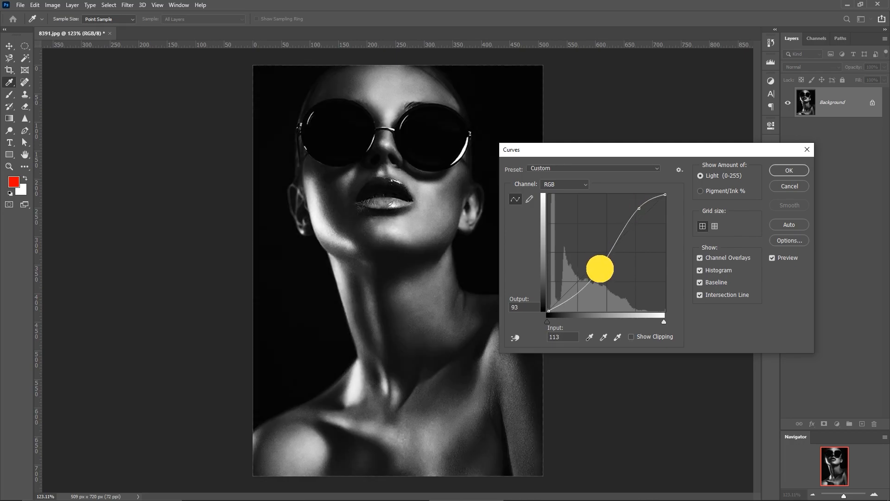
pyautogui.moveTo(633, 207); pyautogui.dragTo(636, 211)
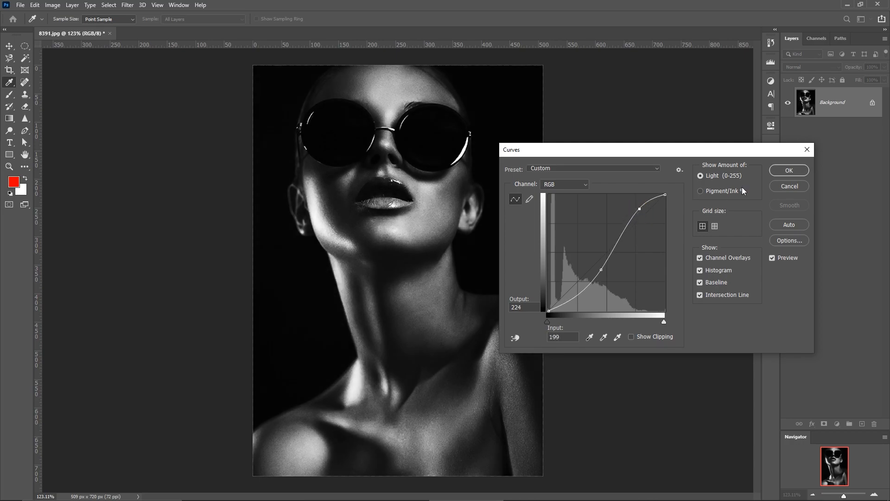
pyautogui.click(781, 171)
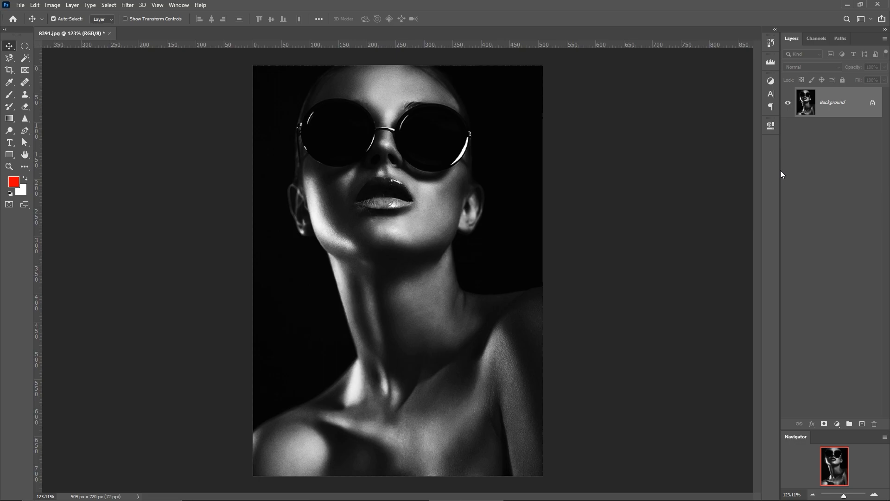
# Step: Start a Gradient Map adjustment and load the Black, White preset from the Basics group
pyautogui.click(53, 5)
pyautogui.moveTo(93, 28)
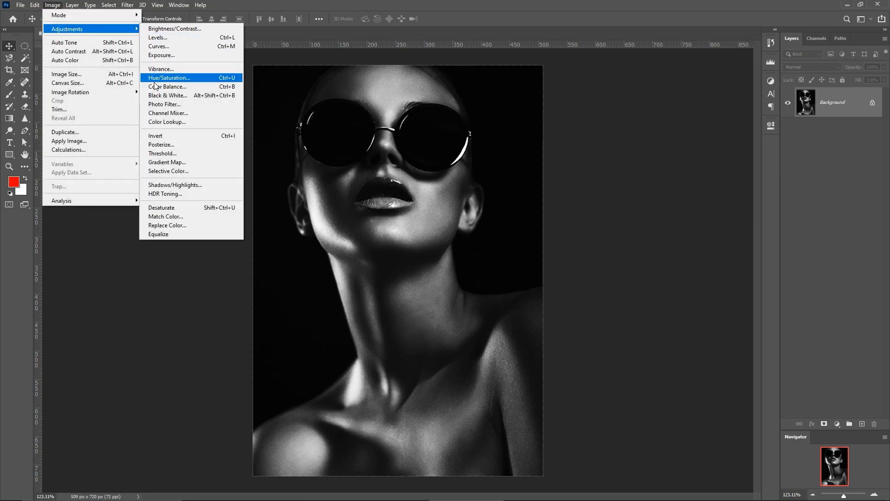
pyautogui.click(163, 162)
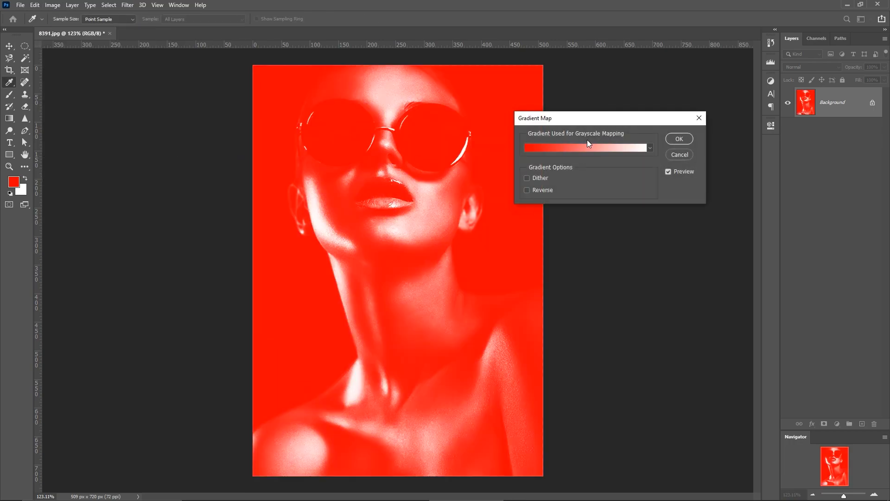
pyautogui.click(586, 149)
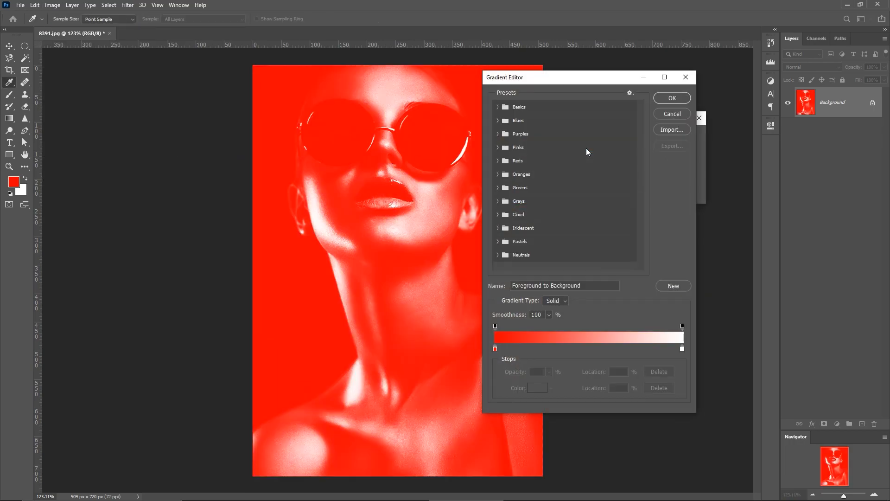
pyautogui.click(498, 107)
pyautogui.click(540, 122)
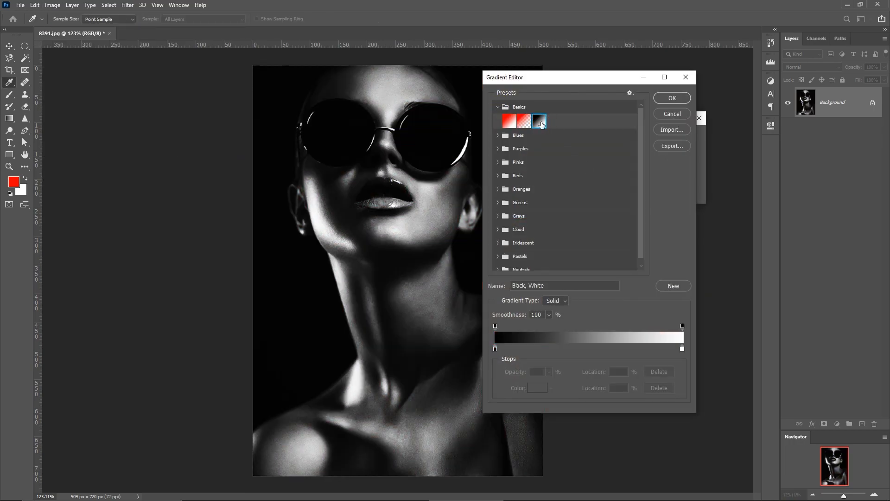
# Step: Change the gradient's white colour stop to cyan 00ffff and apply the gradient map to the portrait
pyautogui.click(682, 350)
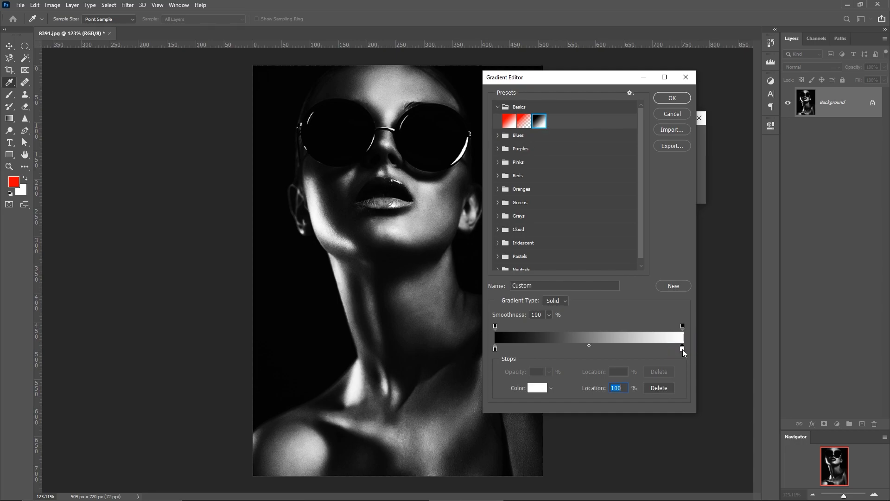
pyautogui.click(547, 387)
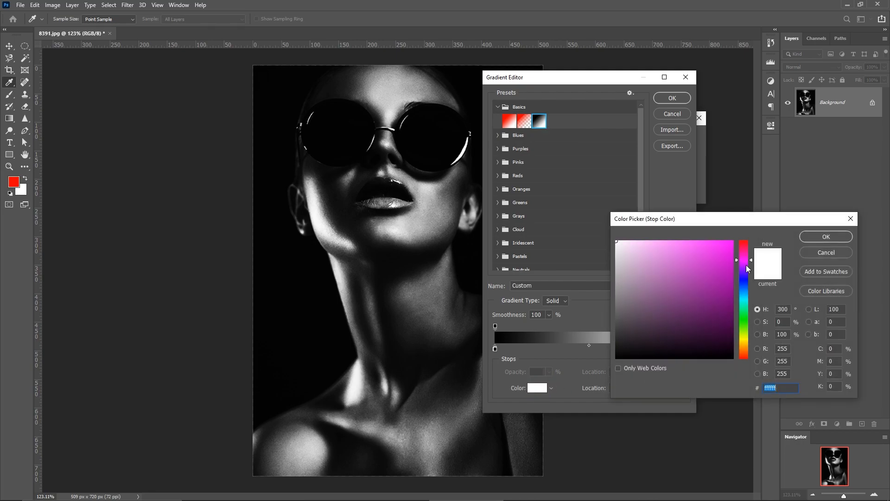
pyautogui.click(744, 297)
pyautogui.moveTo(731, 241); pyautogui.dragTo(744, 220)
pyautogui.click(749, 298)
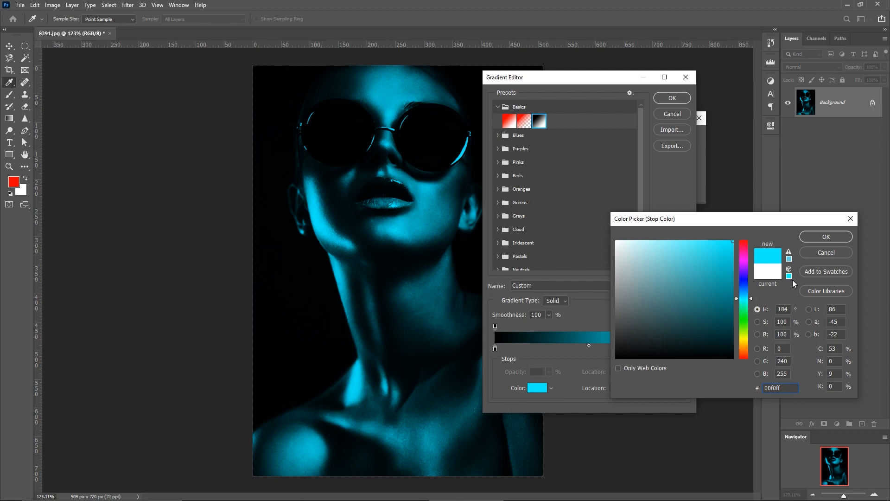
pyautogui.click(783, 361)
pyautogui.write('255')
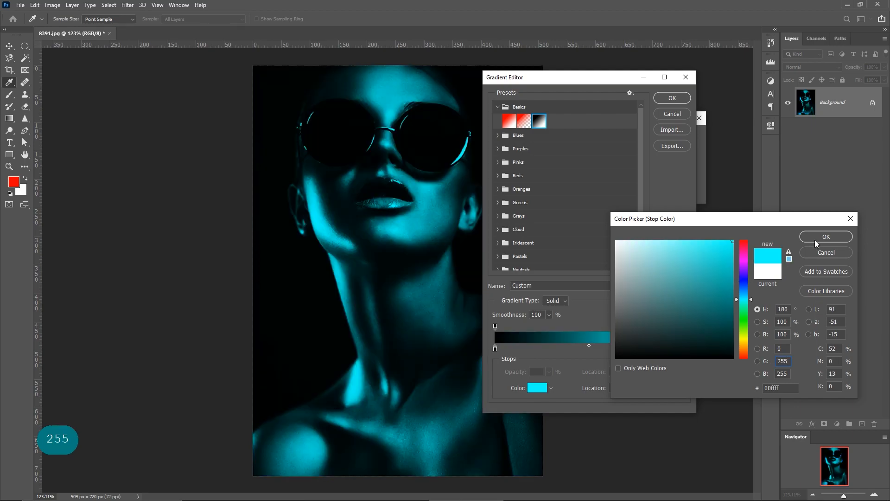
pyautogui.click(815, 239)
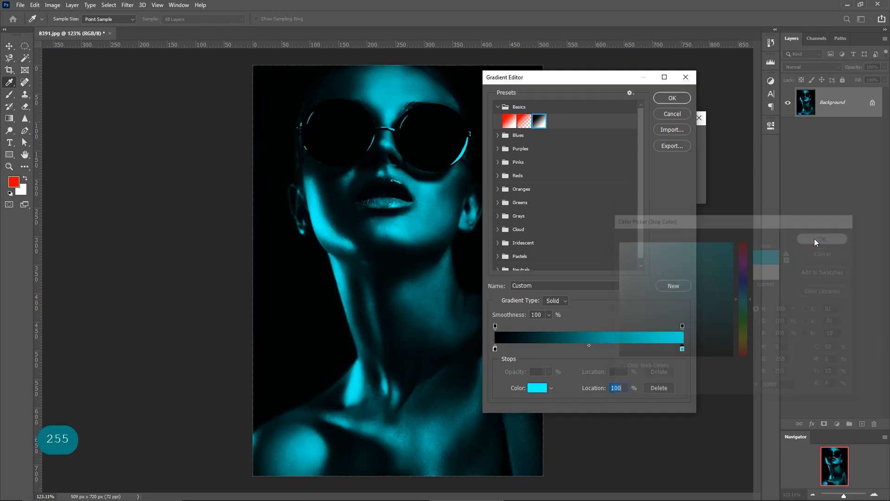
pyautogui.click(670, 99)
pyautogui.click(677, 139)
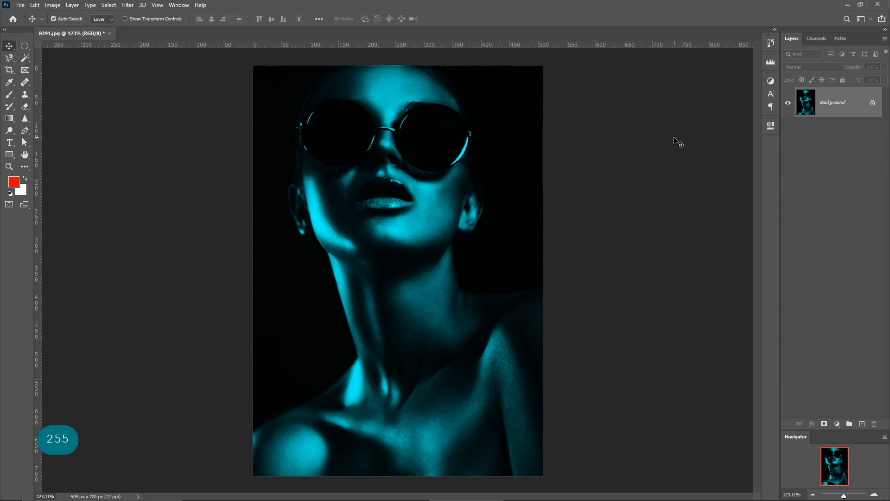
# Step: Duplicate the cyan Background layer with the default name
pyautogui.rightClick(839, 105)
pyautogui.click(836, 122)
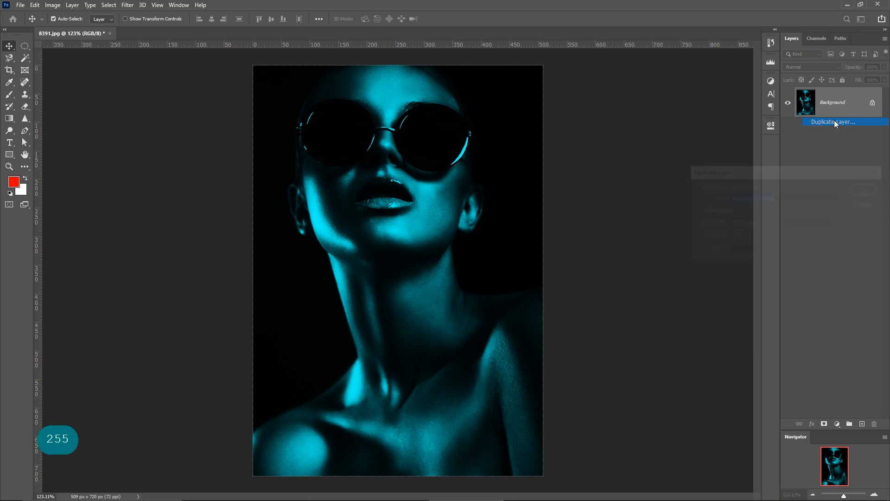
pyautogui.click(861, 187)
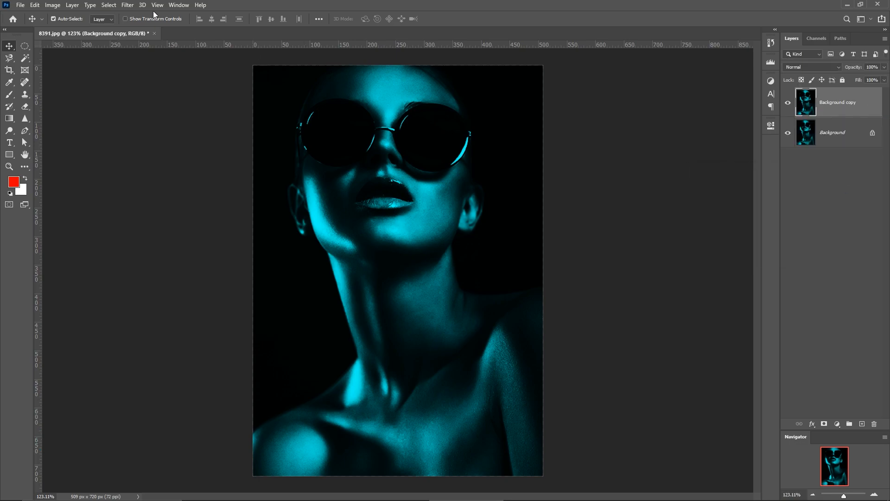
# Step: Turn the duplicated layer red with a Hue/Saturation adjustment, setting Hue to -180
pyautogui.click(52, 6)
pyautogui.moveTo(85, 31)
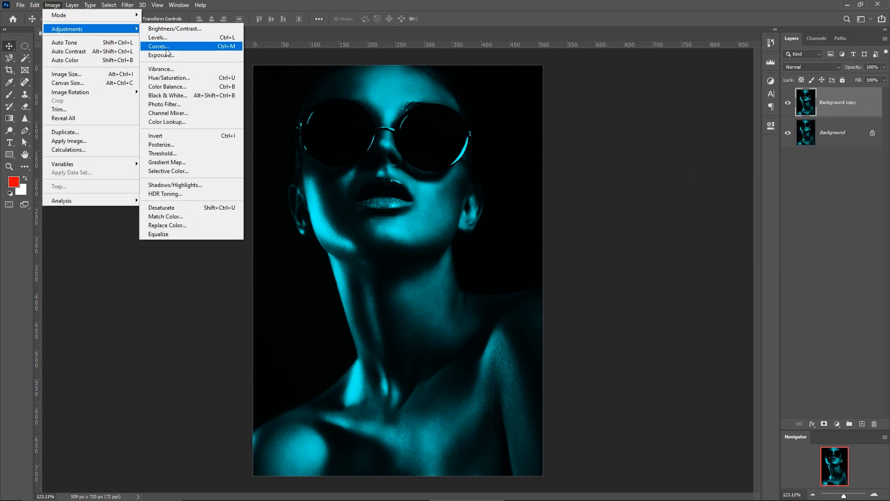
pyautogui.click(168, 78)
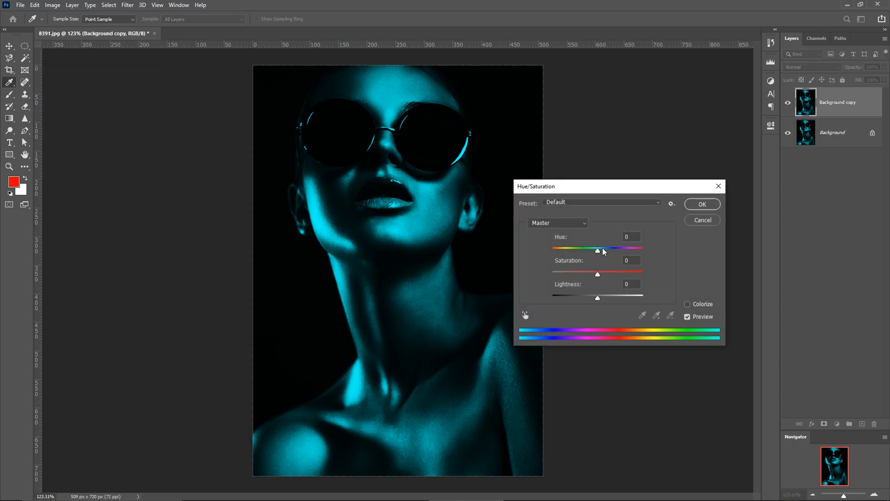
pyautogui.moveTo(597, 249); pyautogui.dragTo(540, 250)
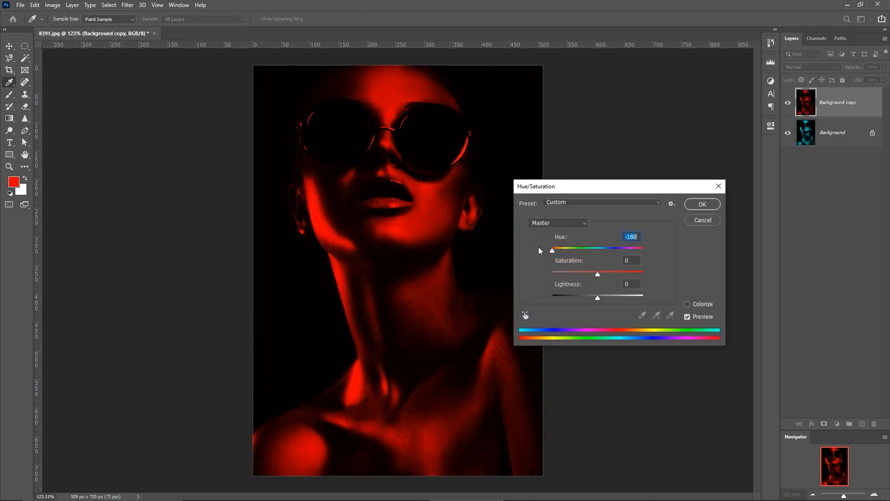
pyautogui.click(694, 208)
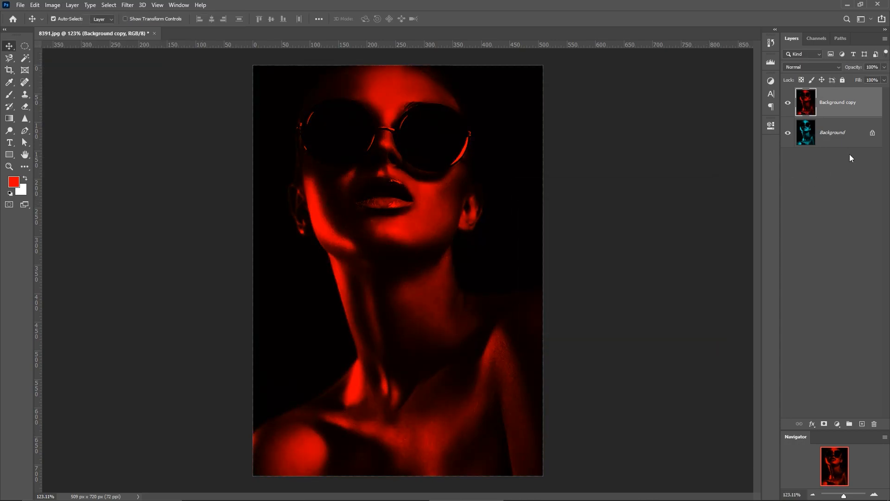
# Step: Unlock the cyan Background layer and move it above the red copy
pyautogui.click(872, 132)
pyautogui.moveTo(856, 137); pyautogui.dragTo(843, 97)
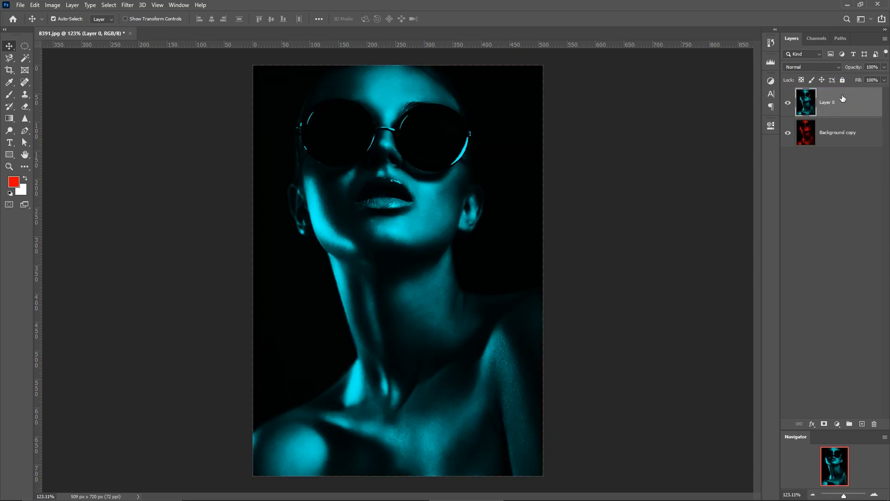
# Step: Add a layer mask to the cyan layer and prepare a black Soft Round brush of 250 px
pyautogui.click(825, 425)
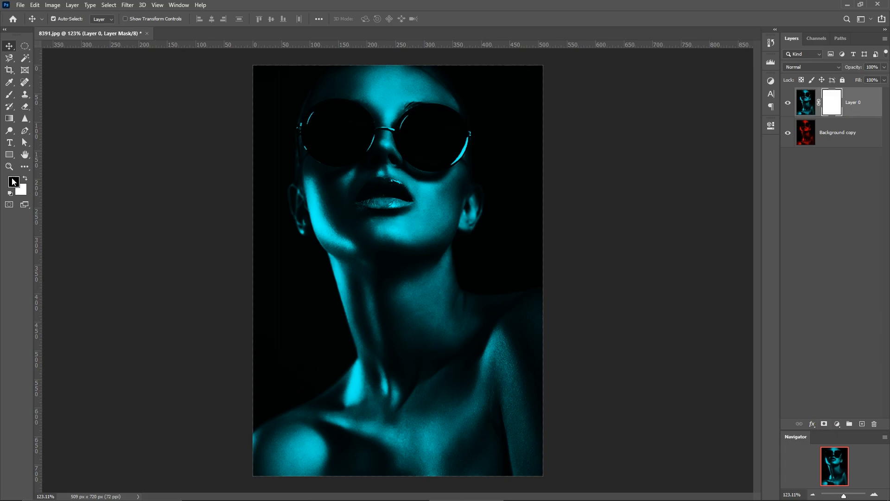
pyautogui.click(10, 95)
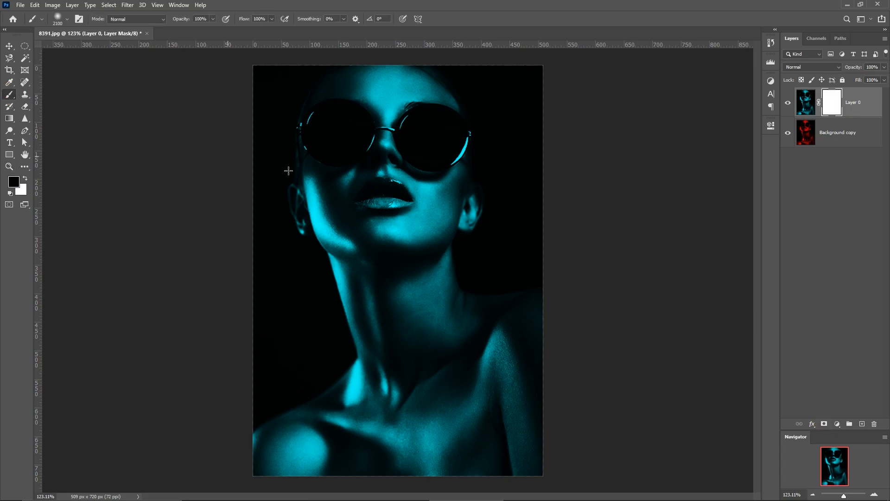
pyautogui.rightClick(376, 154)
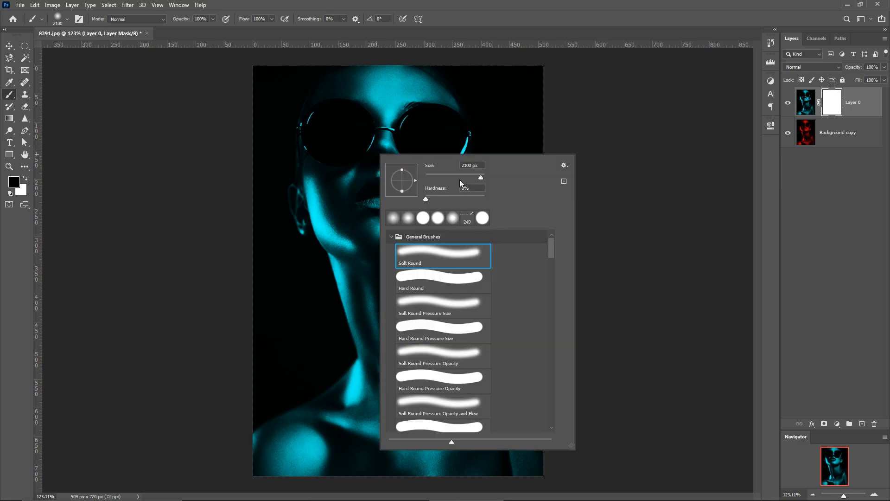
pyautogui.moveTo(462, 176)
pyautogui.mouseDown()
pyautogui.moveTo(453, 175)
pyautogui.moveTo(474, 176)
pyautogui.mouseUp()
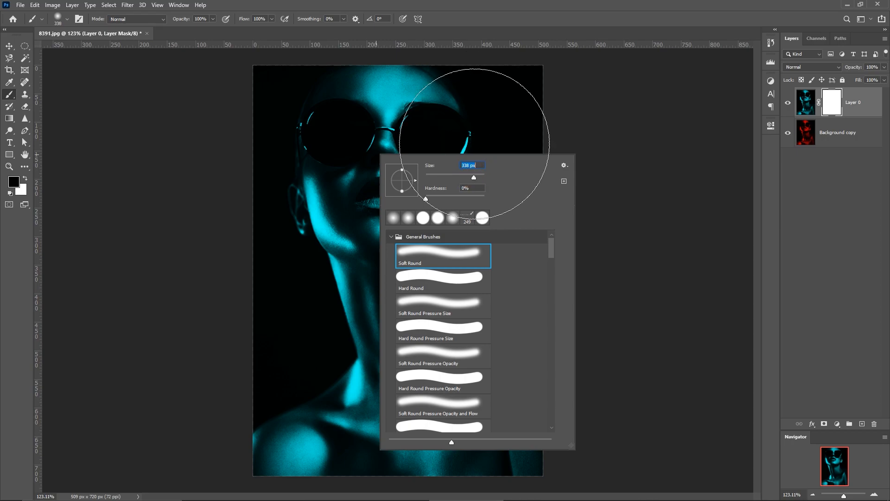
pyautogui.click(483, 15)
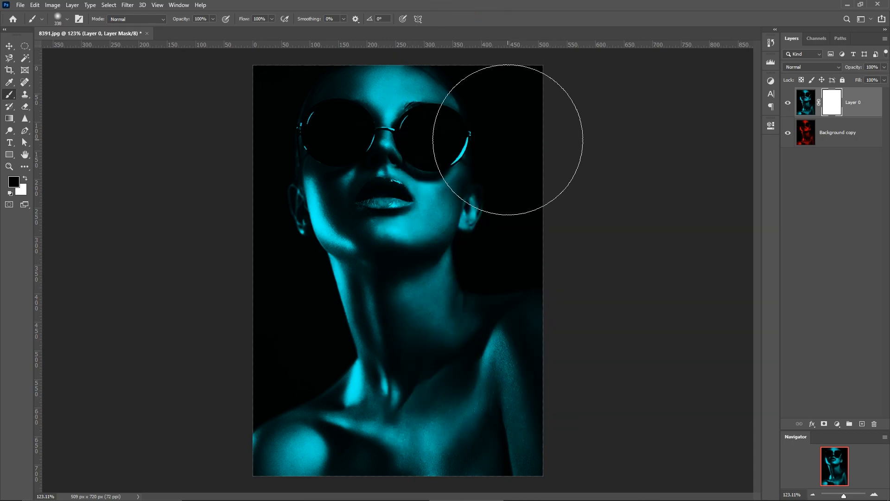
pyautogui.press('[')
pyautogui.press('[')
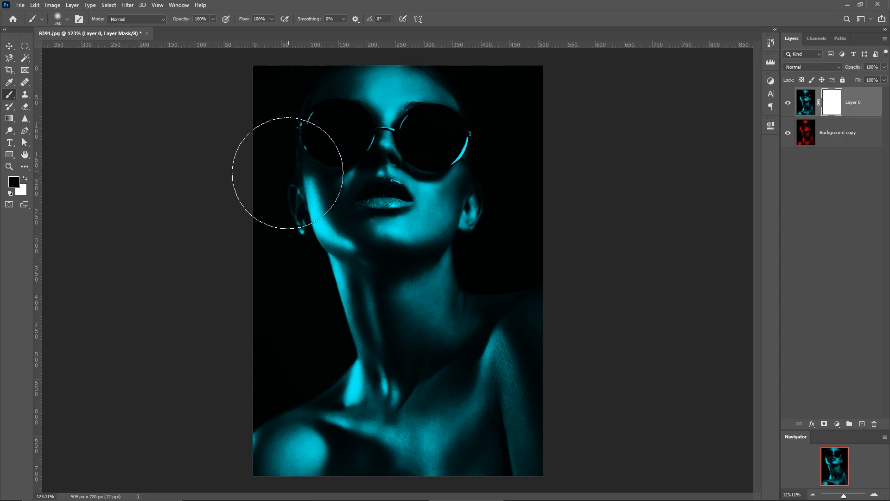
# Step: Paint black on the mask down the left side of the face and neck, and over the chest with a 175 px brush
pyautogui.moveTo(276, 151)
pyautogui.mouseDown()
pyautogui.moveTo(285, 217)
pyautogui.moveTo(307, 247)
pyautogui.moveTo(302, 279)
pyautogui.moveTo(317, 340)
pyautogui.moveTo(310, 336)
pyautogui.moveTo(326, 327)
pyautogui.moveTo(329, 309)
pyautogui.moveTo(333, 338)
pyautogui.mouseUp()
pyautogui.press('[')
pyautogui.press('[')
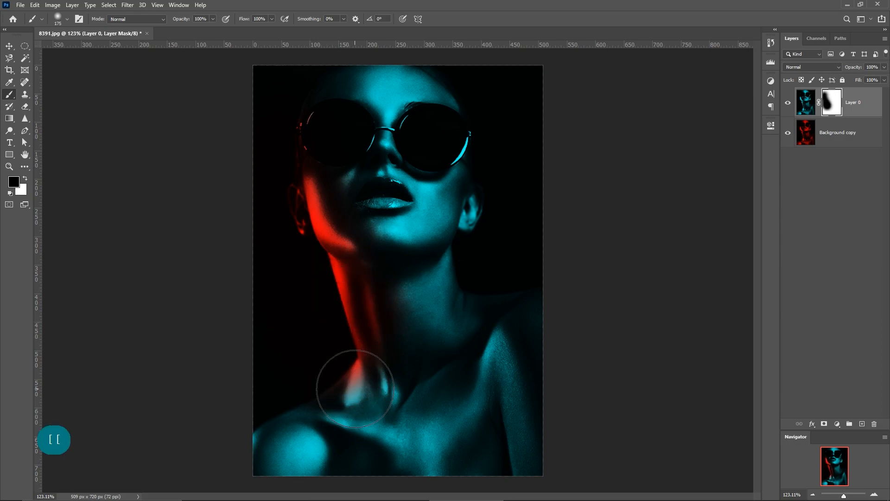
pyautogui.moveTo(355, 388)
pyautogui.mouseDown()
pyautogui.moveTo(404, 487)
pyautogui.moveTo(396, 439)
pyautogui.moveTo(412, 440)
pyautogui.moveTo(395, 390)
pyautogui.moveTo(368, 358)
pyautogui.moveTo(415, 406)
pyautogui.moveTo(435, 417)
pyautogui.moveTo(457, 415)
pyautogui.moveTo(487, 389)
pyautogui.moveTo(497, 359)
pyautogui.moveTo(497, 378)
pyautogui.moveTo(502, 338)
pyautogui.moveTo(508, 384)
pyautogui.moveTo(540, 471)
pyautogui.moveTo(513, 424)
pyautogui.moveTo(489, 486)
pyautogui.moveTo(418, 473)
pyautogui.moveTo(375, 455)
pyautogui.moveTo(338, 482)
pyautogui.mouseUp()
# Step: Reveal red along the left shoulder's edge with a 100 px brush, and touch up the chest and neck at 175 px
pyautogui.press('[')
pyautogui.press('[')
pyautogui.press('[')
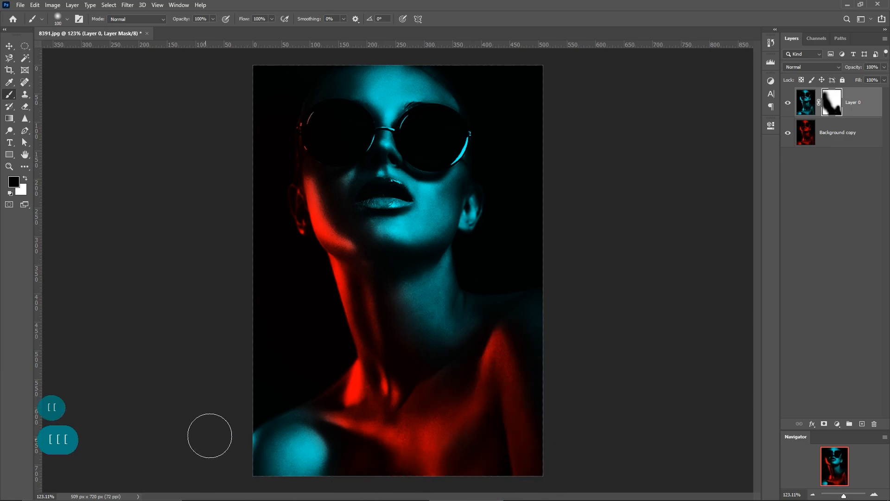
pyautogui.moveTo(213, 468)
pyautogui.mouseDown()
pyautogui.moveTo(244, 412)
pyautogui.moveTo(287, 379)
pyautogui.moveTo(285, 390)
pyautogui.moveTo(311, 380)
pyautogui.moveTo(299, 386)
pyautogui.moveTo(340, 406)
pyautogui.moveTo(333, 396)
pyautogui.moveTo(286, 390)
pyautogui.moveTo(297, 366)
pyautogui.moveTo(261, 377)
pyautogui.moveTo(200, 449)
pyautogui.mouseUp()
pyautogui.press(']')
pyautogui.press(']')
pyautogui.press(']')
pyautogui.moveTo(403, 429)
pyautogui.mouseDown()
pyautogui.moveTo(375, 476)
pyautogui.moveTo(377, 440)
pyautogui.moveTo(409, 436)
pyautogui.moveTo(343, 346)
pyautogui.mouseUp()
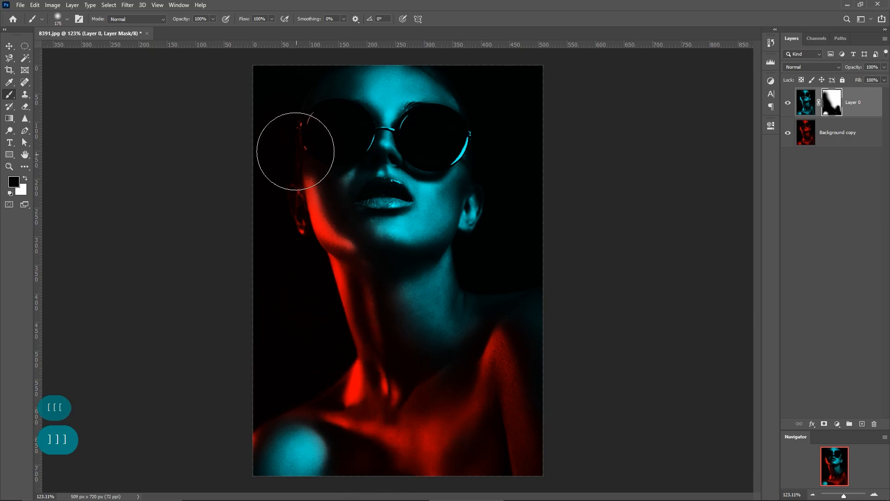
# Step: Paint black on the mask over the left sunglasses lens and the cheek below it to reveal the red layer
pyautogui.moveTo(295, 151)
pyautogui.mouseDown()
pyautogui.moveTo(306, 76)
pyautogui.moveTo(284, 125)
pyautogui.moveTo(297, 95)
pyautogui.moveTo(291, 71)
pyautogui.moveTo(257, 119)
pyautogui.moveTo(283, 174)
pyautogui.moveTo(302, 155)
pyautogui.moveTo(294, 168)
pyautogui.moveTo(338, 176)
pyautogui.moveTo(337, 136)
pyautogui.mouseUp()
pyautogui.press(']')
pyautogui.press(']')
pyautogui.press('[')
pyautogui.press('[')
pyautogui.press('[')
pyautogui.click(324, 165)
# Step: Paint white on the mask with a 60 px brush to restore cyan on the left lens's inner rim, the nose and the lower face
pyautogui.press('[')
pyautogui.press('[')
pyautogui.press('[')
pyautogui.press('[')
pyautogui.press('[')
pyautogui.press('[')
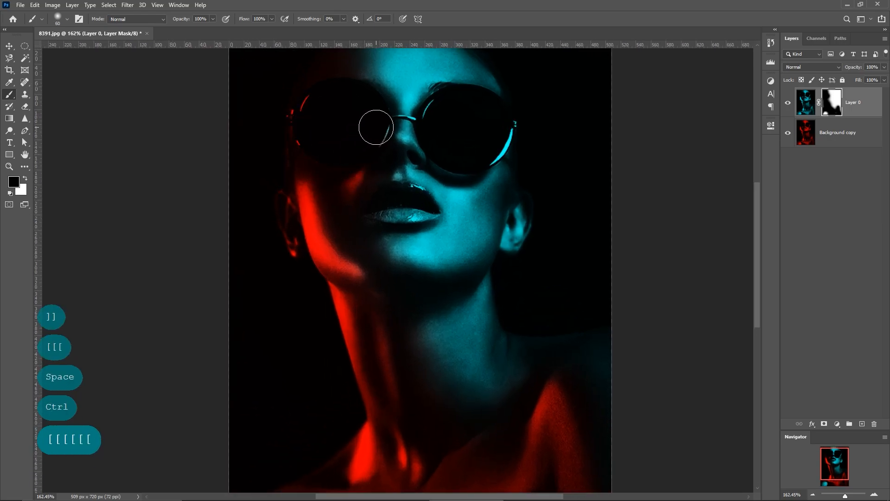
pyautogui.press('x')
pyautogui.click(377, 133)
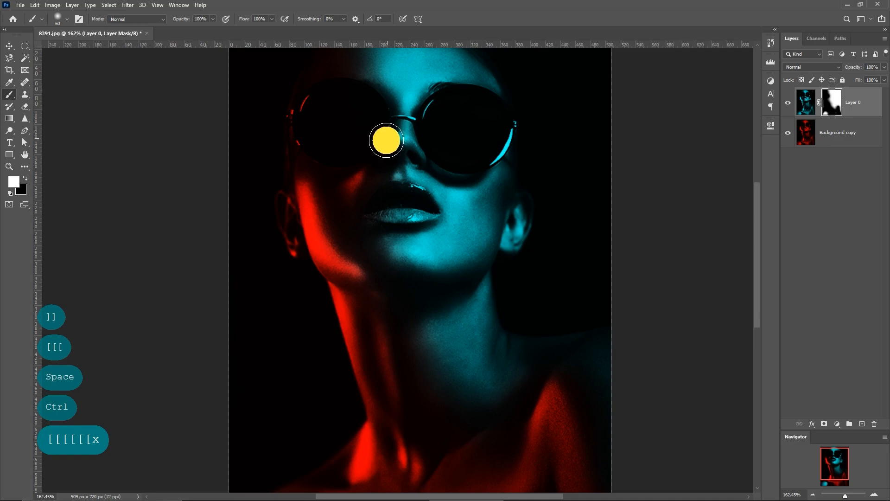
pyautogui.moveTo(418, 148)
pyautogui.mouseDown()
pyautogui.moveTo(403, 143)
pyautogui.moveTo(407, 153)
pyautogui.moveTo(510, 142)
pyautogui.mouseUp()
pyautogui.press('x')
pyautogui.moveTo(381, 191)
pyautogui.mouseDown()
pyautogui.moveTo(402, 179)
pyautogui.moveTo(395, 187)
pyautogui.moveTo(419, 184)
pyautogui.moveTo(374, 216)
pyautogui.moveTo(396, 252)
pyautogui.moveTo(415, 267)
pyautogui.moveTo(461, 267)
pyautogui.moveTo(434, 338)
pyautogui.moveTo(446, 344)
pyautogui.moveTo(493, 286)
pyautogui.mouseUp()
pyautogui.press('x')
# Step: Restore cyan on the mask over the right side of the neck and the right shoulder with a white 100 px brush
pyautogui.press(']')
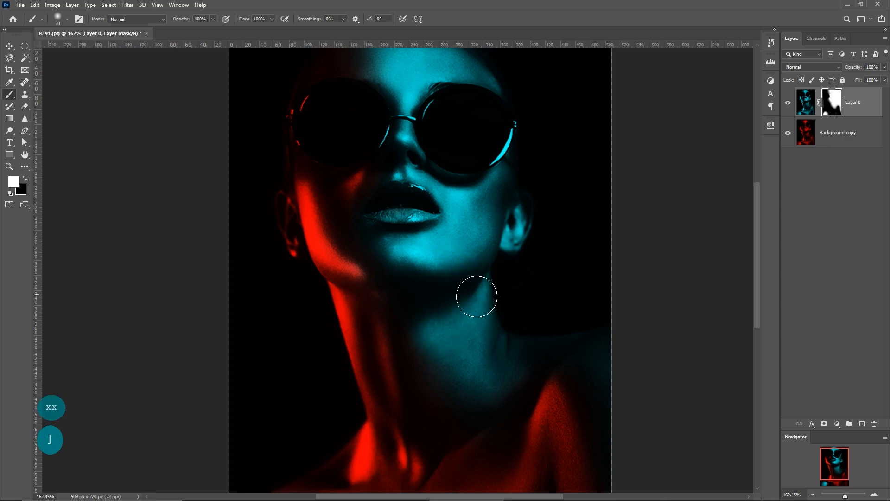
pyautogui.press(']')
pyautogui.press(']')
pyautogui.press(']')
pyautogui.moveTo(433, 324)
pyautogui.mouseDown()
pyautogui.moveTo(471, 366)
pyautogui.moveTo(523, 343)
pyautogui.moveTo(546, 314)
pyautogui.mouseUp()
pyautogui.moveTo(601, 340)
pyautogui.mouseDown()
pyautogui.moveTo(685, 410)
pyautogui.moveTo(617, 353)
pyautogui.moveTo(607, 333)
pyautogui.mouseUp()
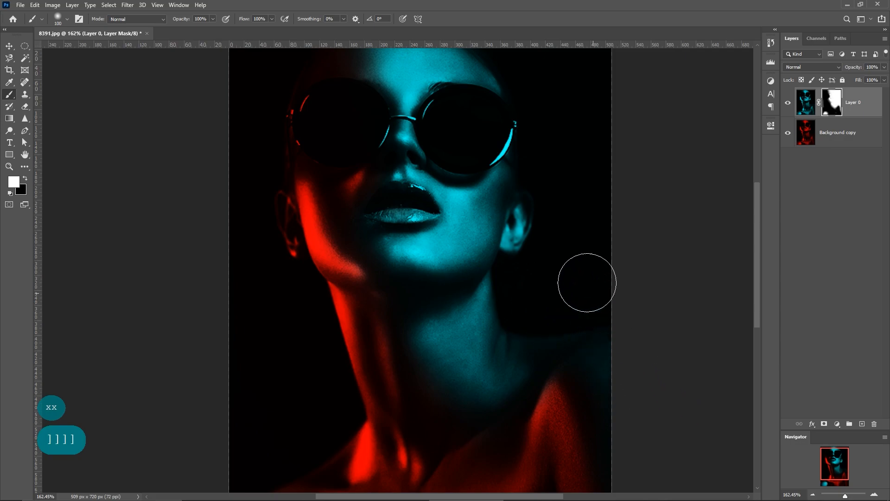
pyautogui.hotkey('ctrl', 'space')
pyautogui.moveTo(481, 185); pyautogui.dragTo(470, 187)
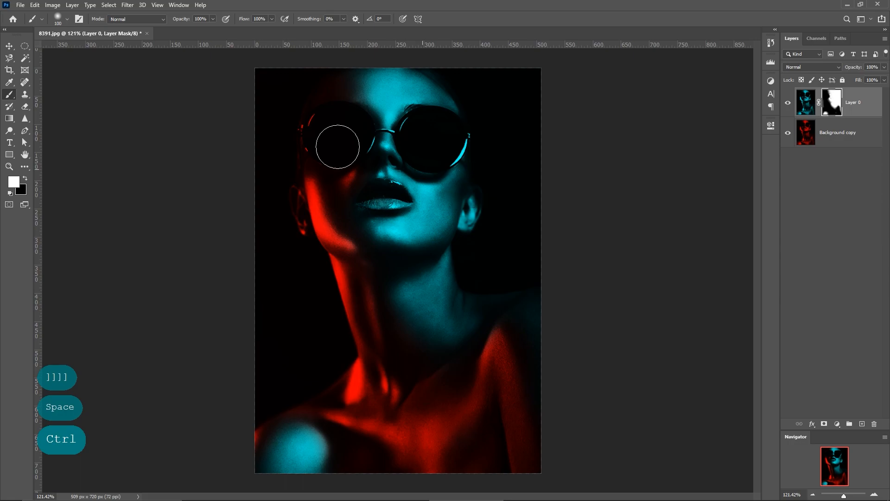
# Step: Convert the masked cyan layer and the red Background copy layer together into one smart object
pyautogui.click(9, 46)
pyautogui.click(603, 257)
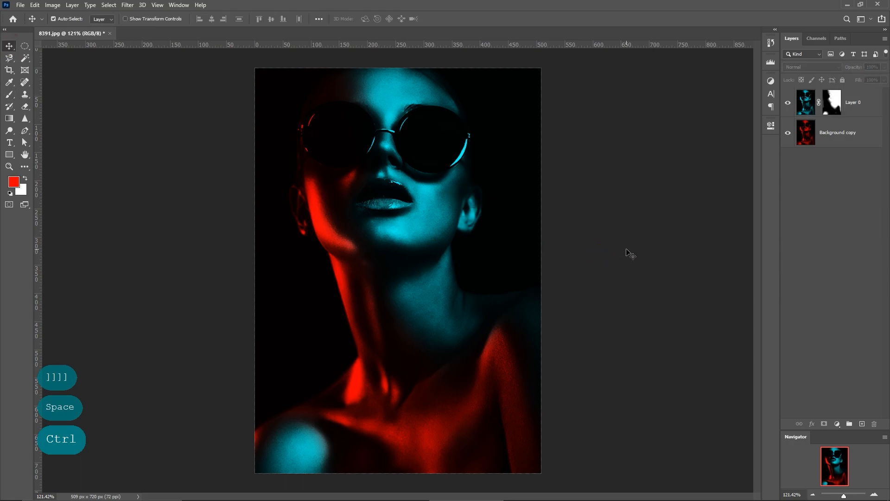
pyautogui.click(857, 100)
pyautogui.keyDown('shift'); pyautogui.click(851, 132); pyautogui.keyUp('shift')
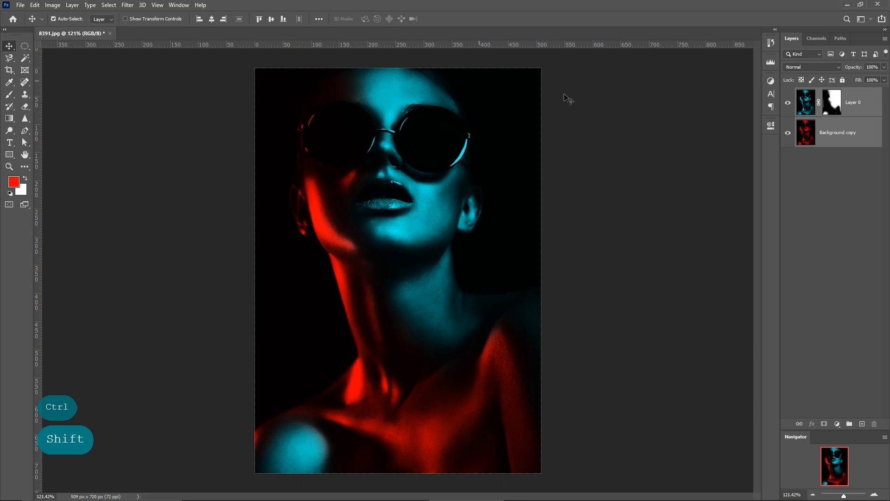
pyautogui.rightClick(862, 133)
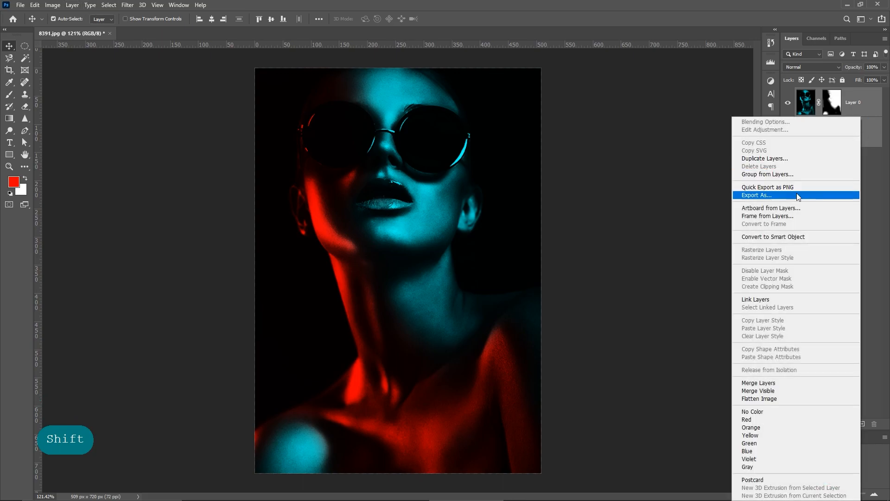
pyautogui.click(787, 238)
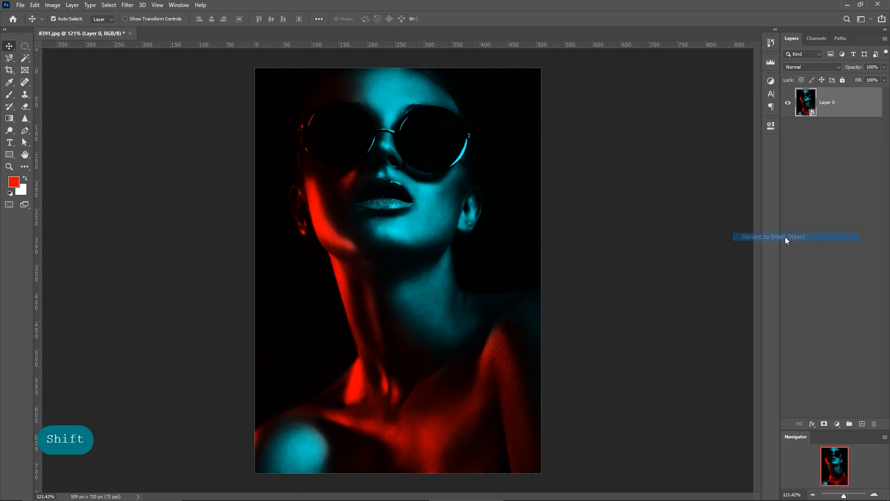
# Step: Apply the Add Noise filter to the smart object with 16.32% amount, Uniform distribution and Monochromatic on
pyautogui.click(89, 6)
pyautogui.moveTo(127, 5)
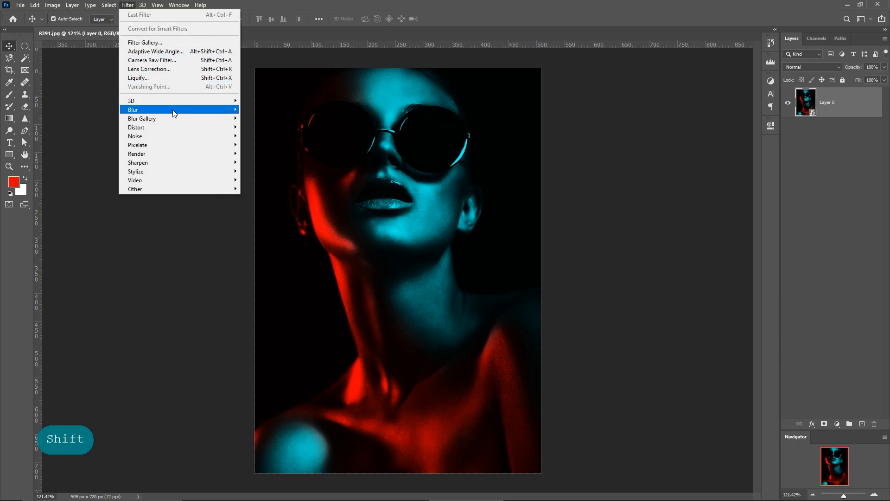
pyautogui.moveTo(187, 137)
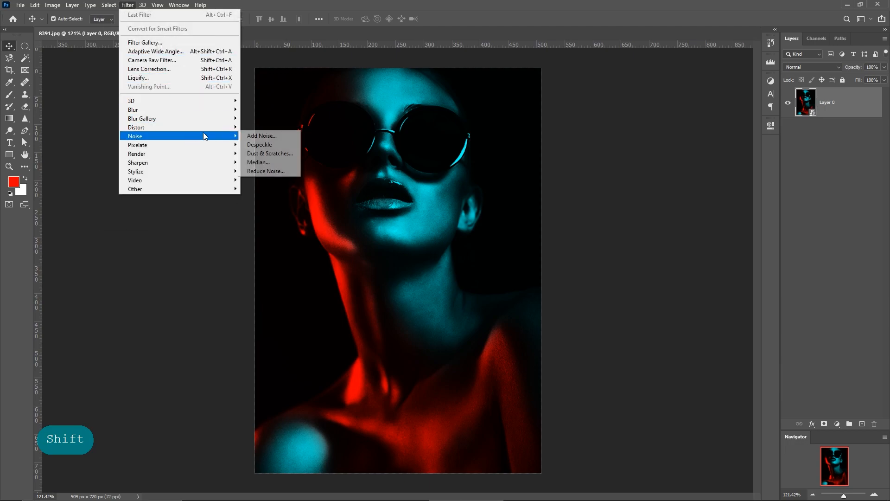
pyautogui.click(250, 135)
pyautogui.moveTo(595, 134); pyautogui.dragTo(604, 128)
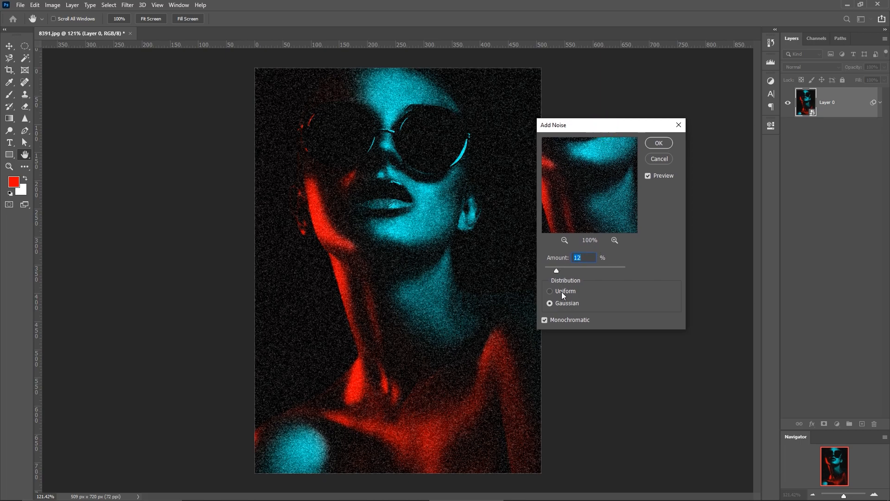
pyautogui.click(561, 291)
pyautogui.moveTo(560, 270)
pyautogui.mouseDown()
pyautogui.moveTo(565, 259)
pyautogui.moveTo(561, 273)
pyautogui.mouseUp()
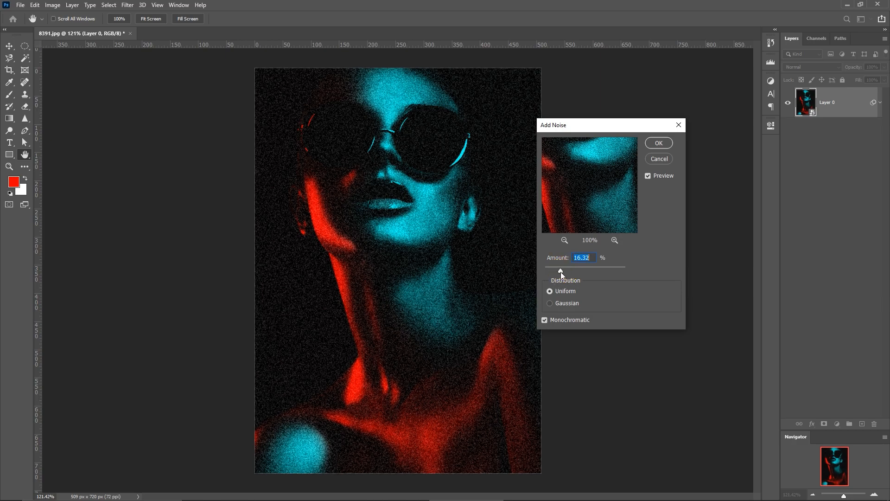
pyautogui.click(561, 272)
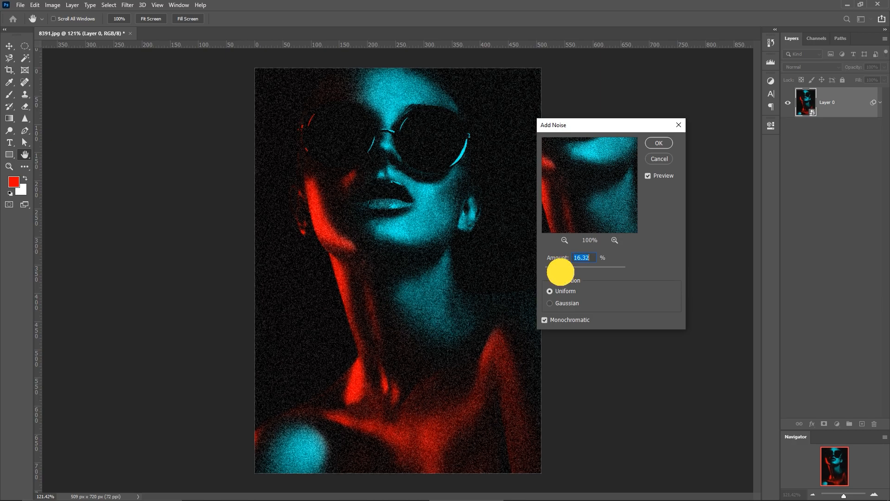
pyautogui.click(651, 146)
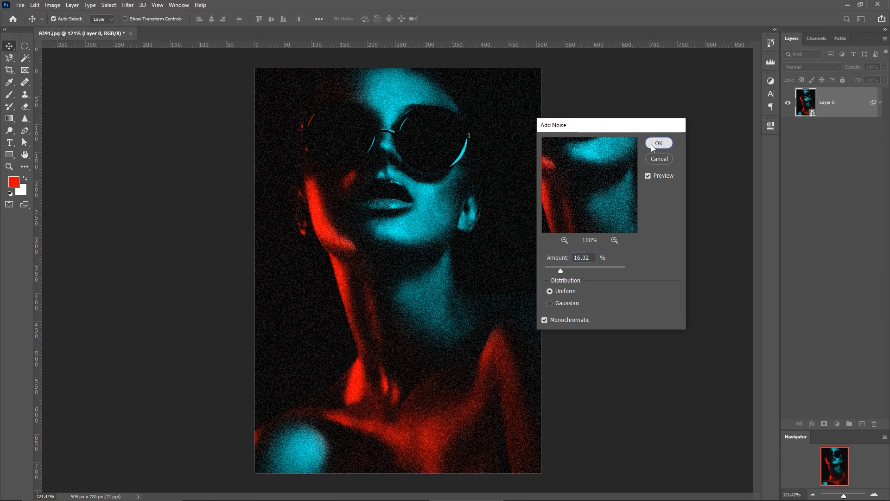
# Step: Apply a Curves adjustment to the smart object with RGB points at input 62, output 63 and input 207, output 234, and deselect the layer
pyautogui.click(55, 8)
pyautogui.moveTo(70, 29)
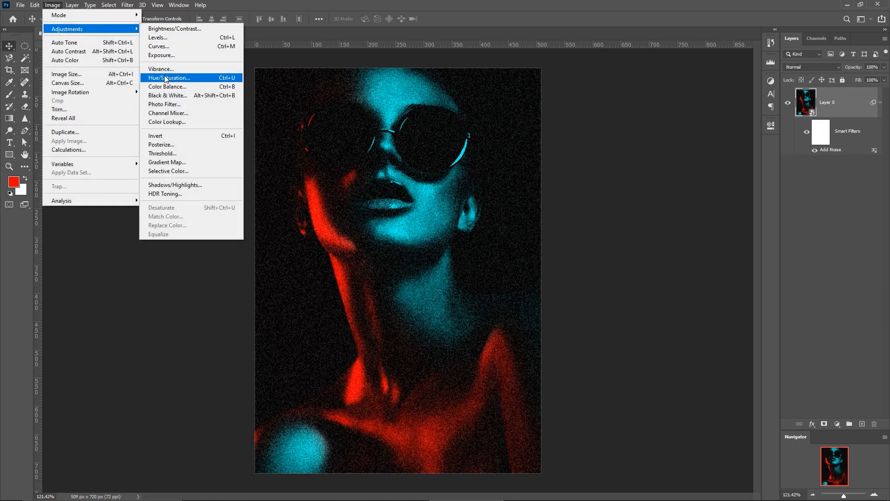
pyautogui.click(172, 47)
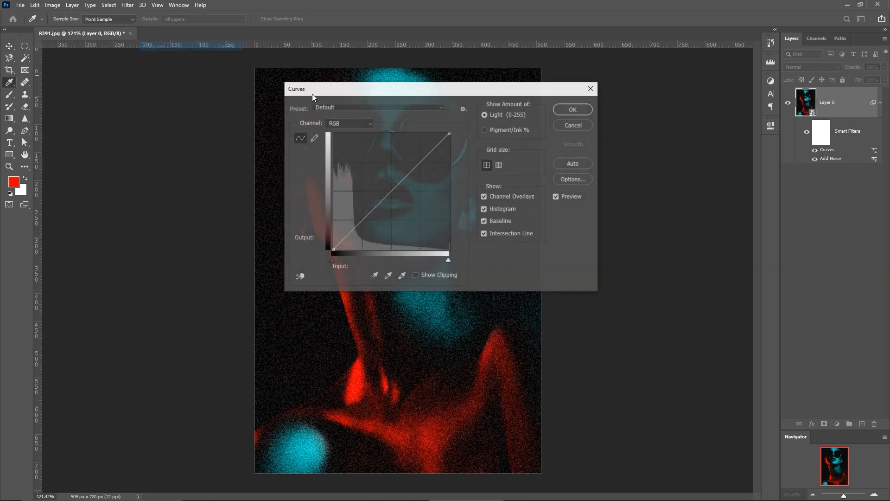
pyautogui.moveTo(454, 91); pyautogui.dragTo(731, 136)
pyautogui.moveTo(705, 202); pyautogui.dragTo(704, 192)
pyautogui.moveTo(639, 261)
pyautogui.mouseDown()
pyautogui.moveTo(646, 279)
pyautogui.moveTo(641, 267)
pyautogui.mouseUp()
pyautogui.moveTo(704, 191); pyautogui.dragTo(701, 183)
pyautogui.moveTo(641, 268); pyautogui.dragTo(637, 271)
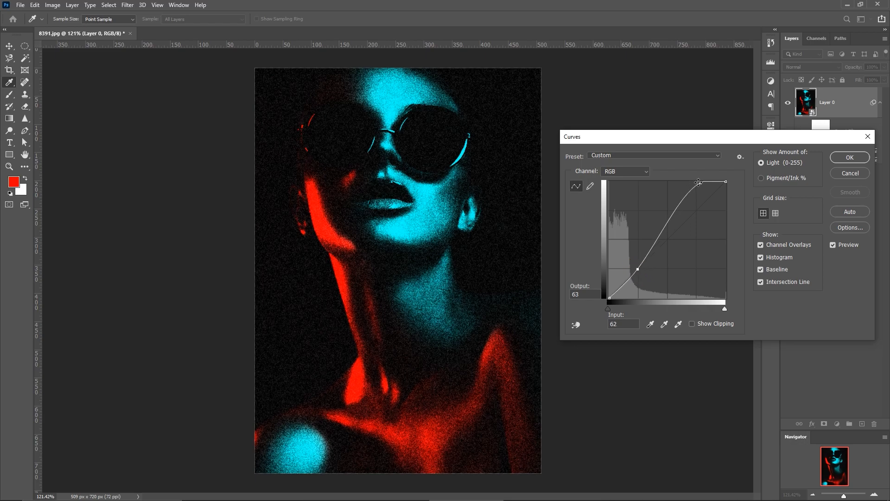
pyautogui.moveTo(701, 183); pyautogui.dragTo(702, 191)
pyautogui.click(850, 158)
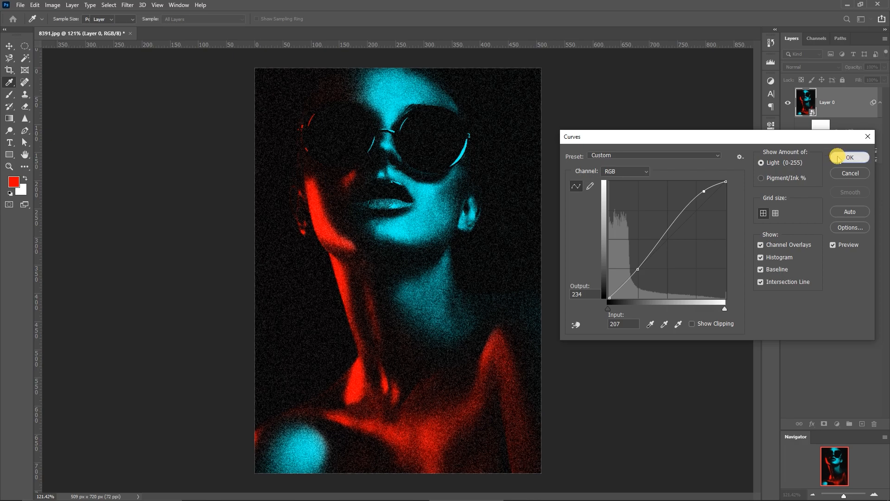
pyautogui.press('v')
pyautogui.click(591, 225)
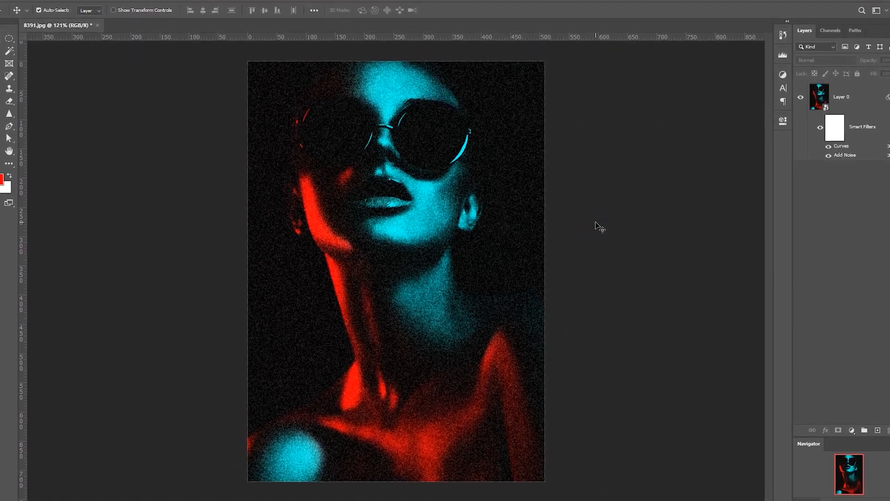